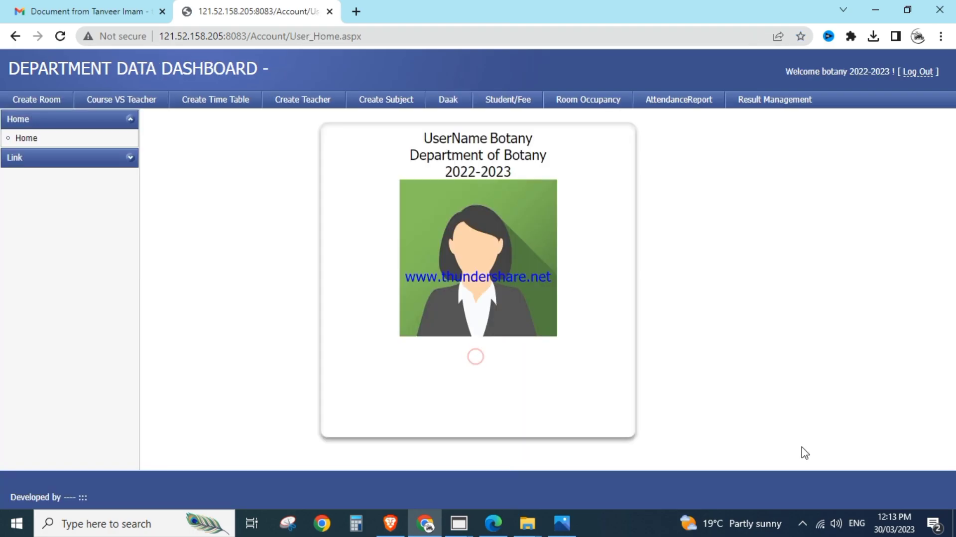
{"action": "left_click", "coordinate": [802, 523]}
{"action": "left_click", "coordinate": [802, 495]}
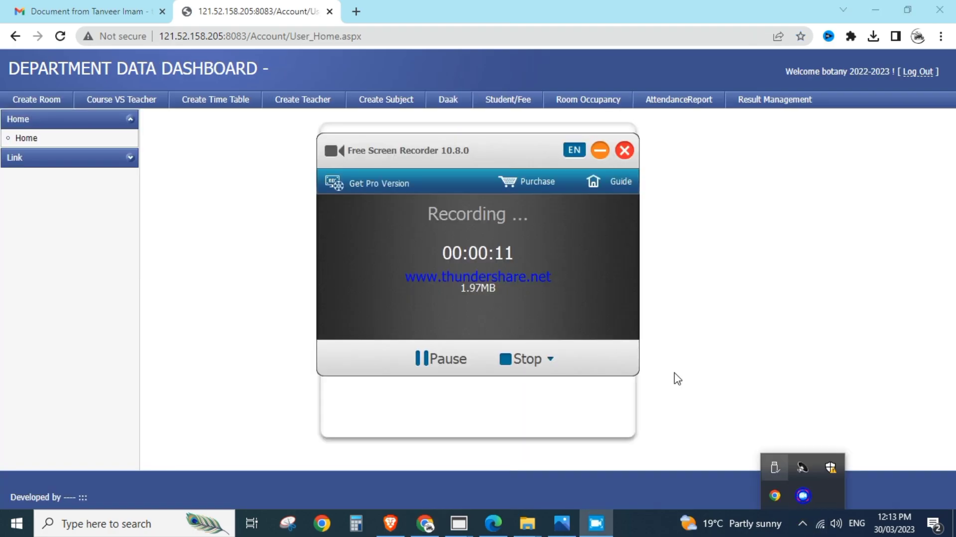
{"action": "left_click", "coordinate": [600, 151]}
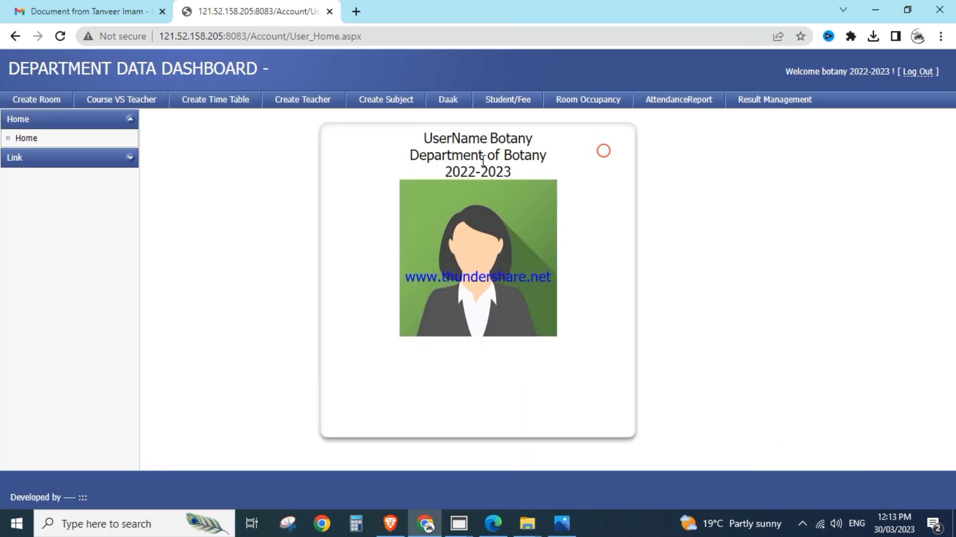
Open the Fee Paid Unpaid page for students and set the Voucher Issue Date From to 1/1/2019.
{"action": "left_click", "coordinate": [506, 98]}
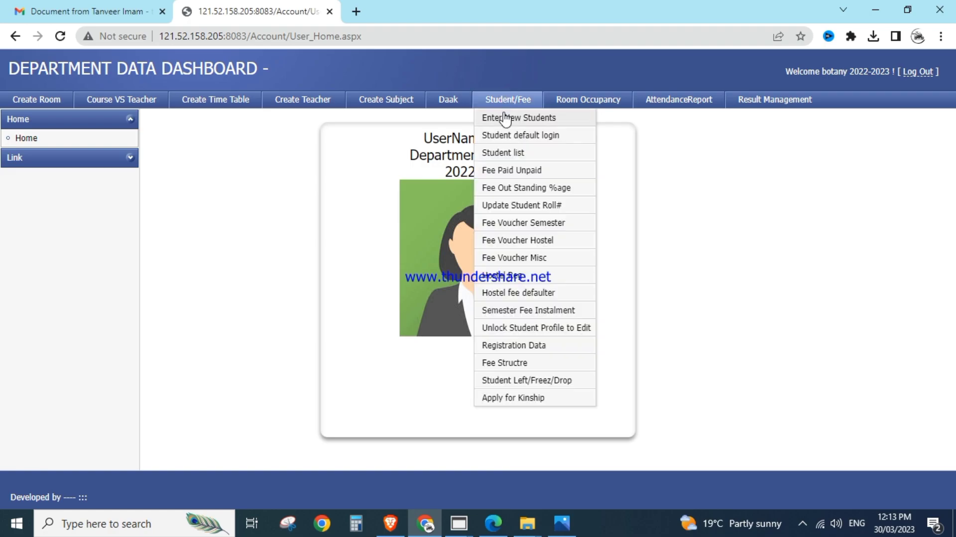
{"action": "left_click", "coordinate": [497, 174]}
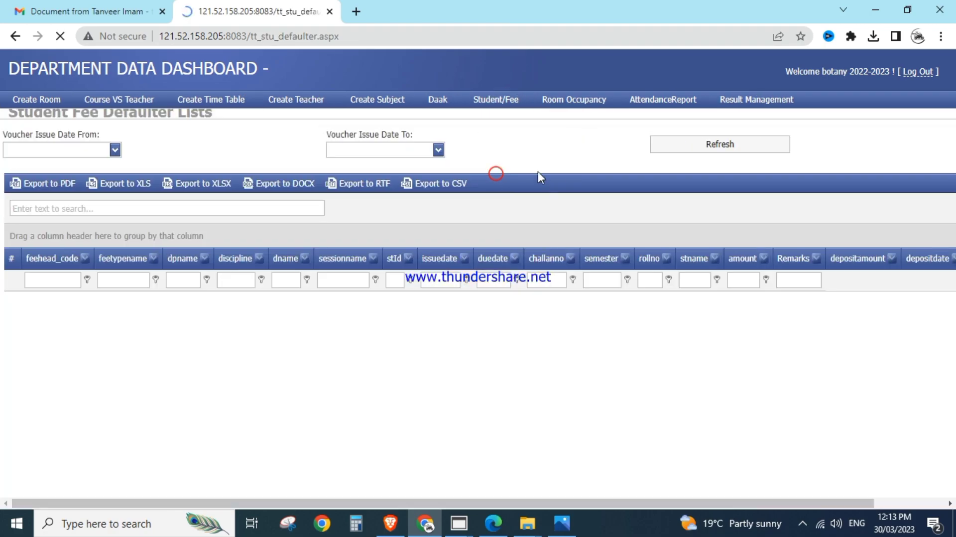
{"action": "left_click", "coordinate": [114, 150]}
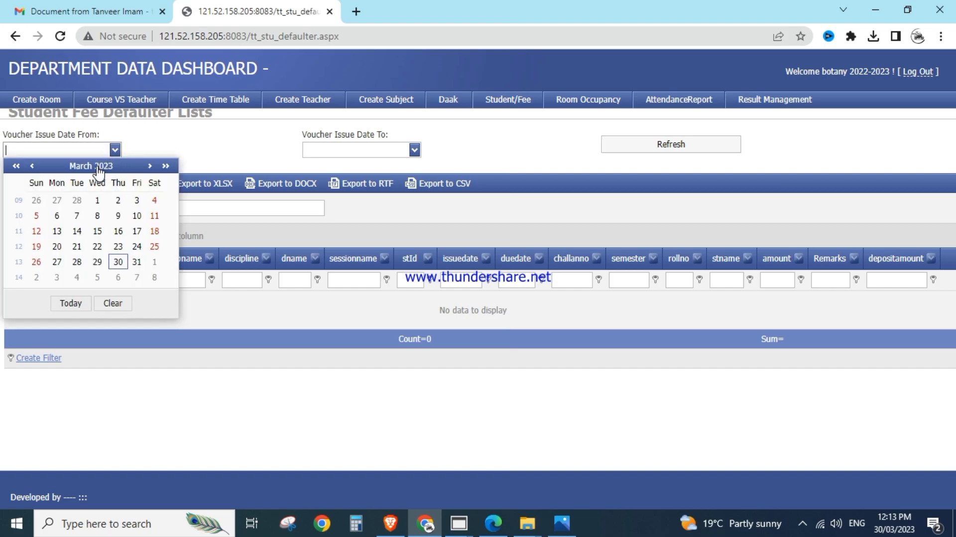
{"action": "left_click", "coordinate": [97, 166]}
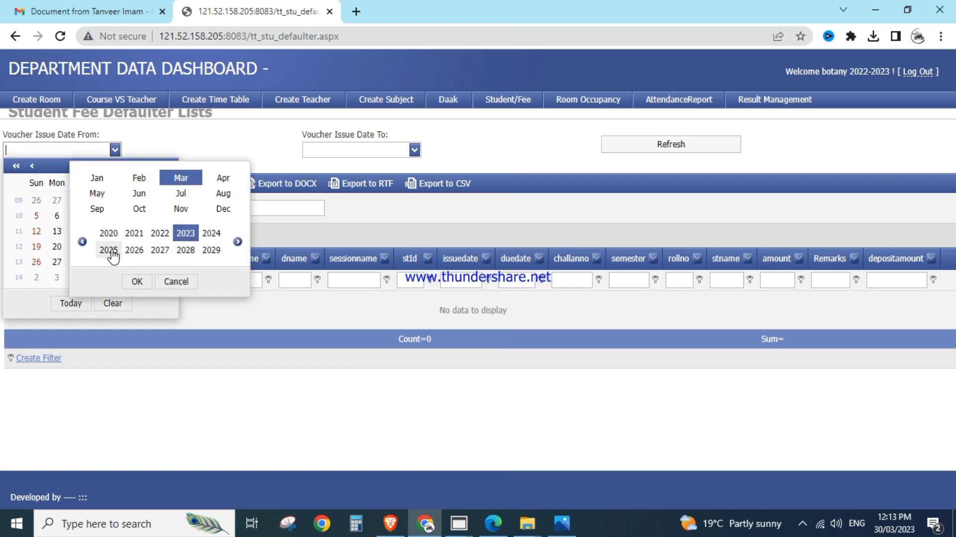
{"action": "left_click", "coordinate": [82, 241]}
{"action": "left_click", "coordinate": [210, 253]}
{"action": "left_click", "coordinate": [97, 178]}
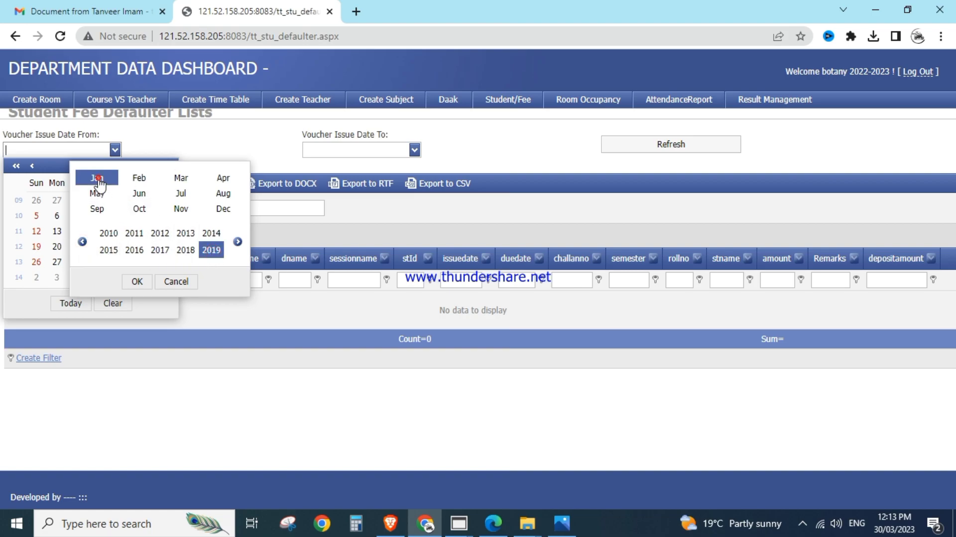
{"action": "left_click", "coordinate": [143, 281]}
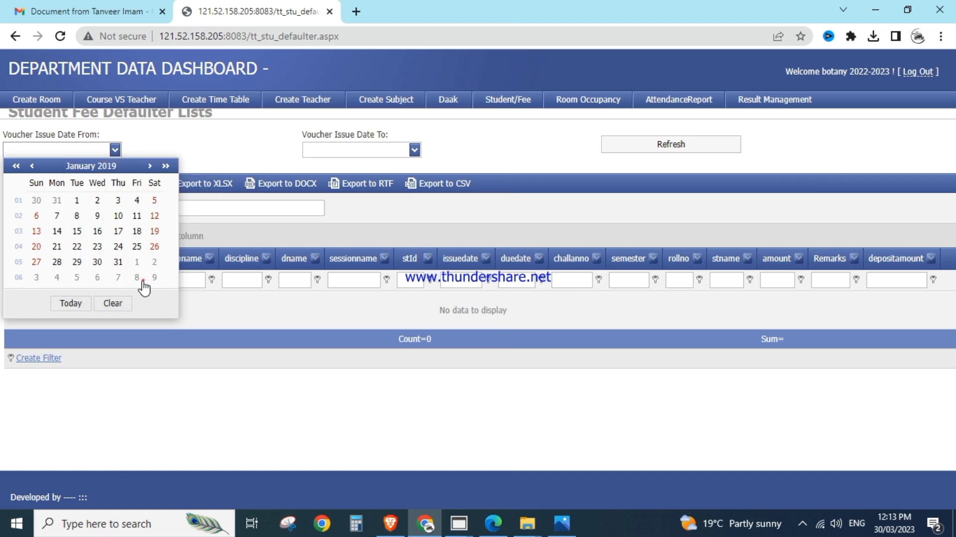
{"action": "left_click", "coordinate": [76, 199]}
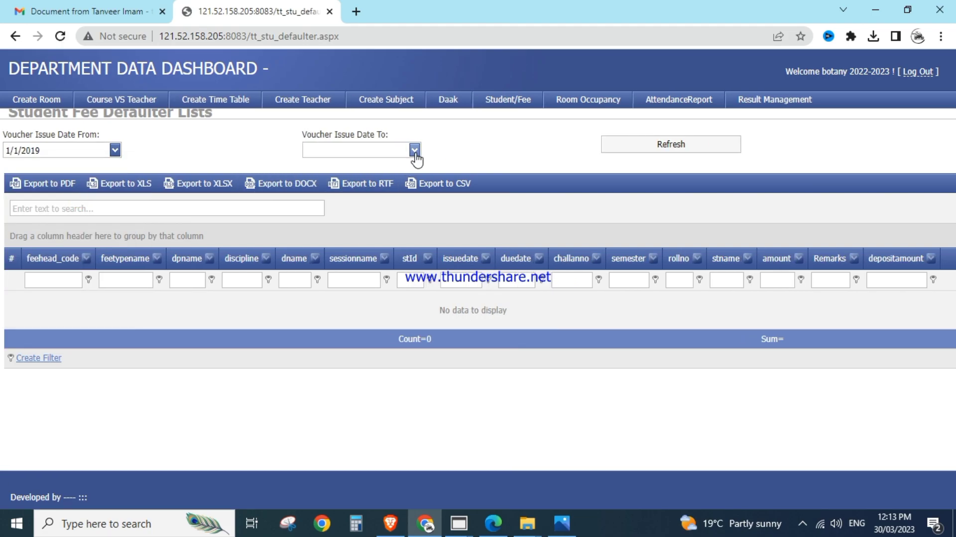
Set the Voucher Issue Date To to 3/30/2023 and refresh the student fee defaulter list.
{"action": "left_click", "coordinate": [415, 150]}
{"action": "left_click", "coordinate": [417, 262]}
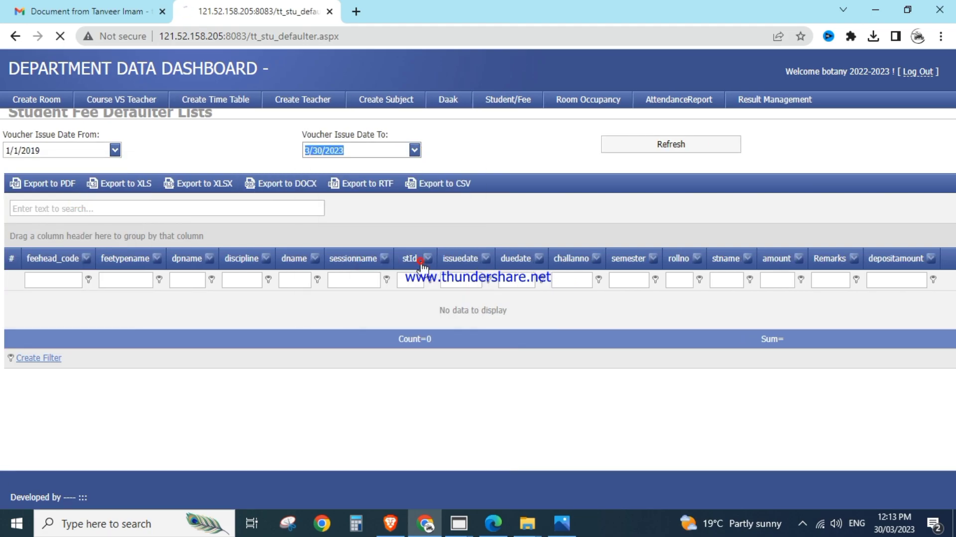
{"action": "left_click", "coordinate": [642, 146]}
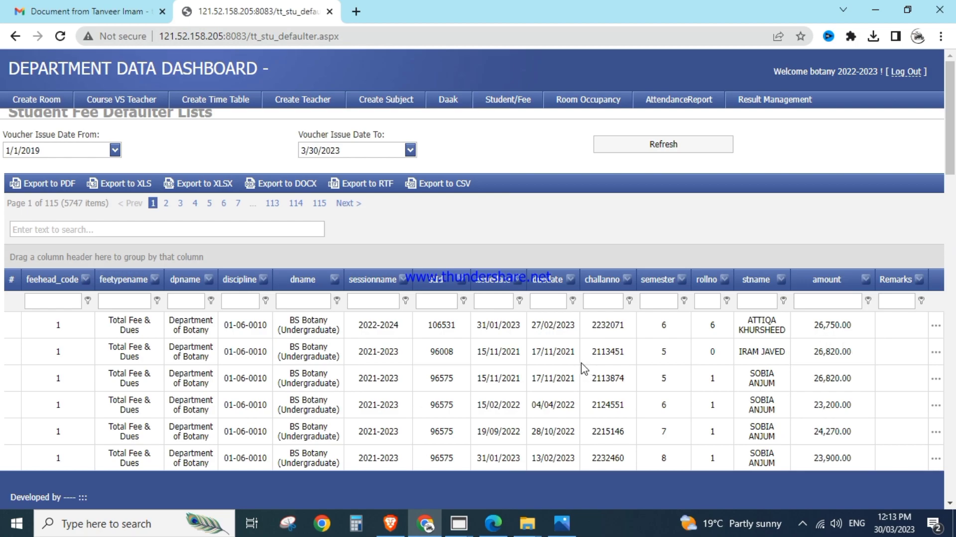
Group the defaulter list by dpname, filter depositamount to 0, and return the dpname column to the table header.
{"action": "scroll", "coordinate": [759, 393], "scroll_direction": "down", "scroll_amount": 5}
{"action": "scroll", "coordinate": [759, 393], "scroll_direction": "up", "scroll_amount": 5}
{"action": "left_click_drag", "start_coordinate": [186, 280], "coordinate": [48, 261]}
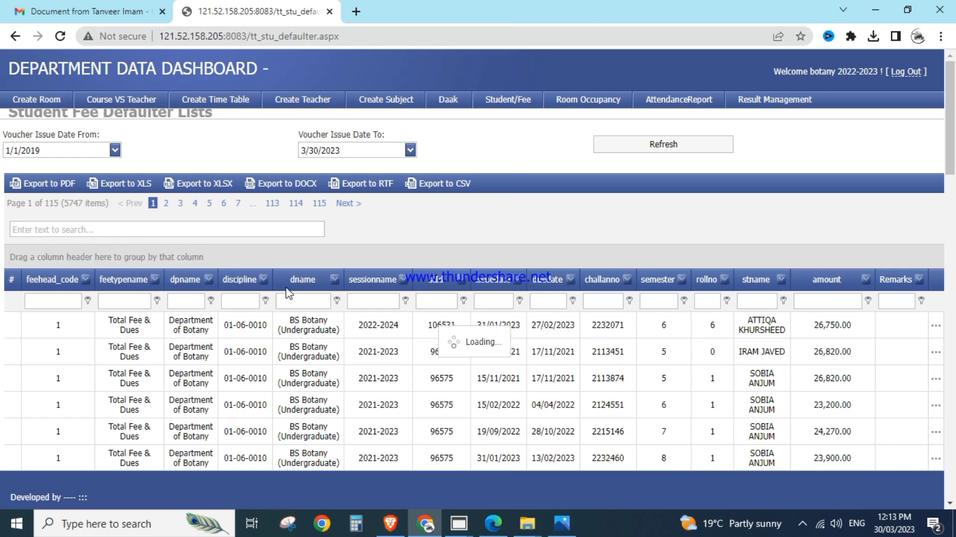
{"action": "left_click", "coordinate": [897, 292]}
{"action": "type", "text": "0"}
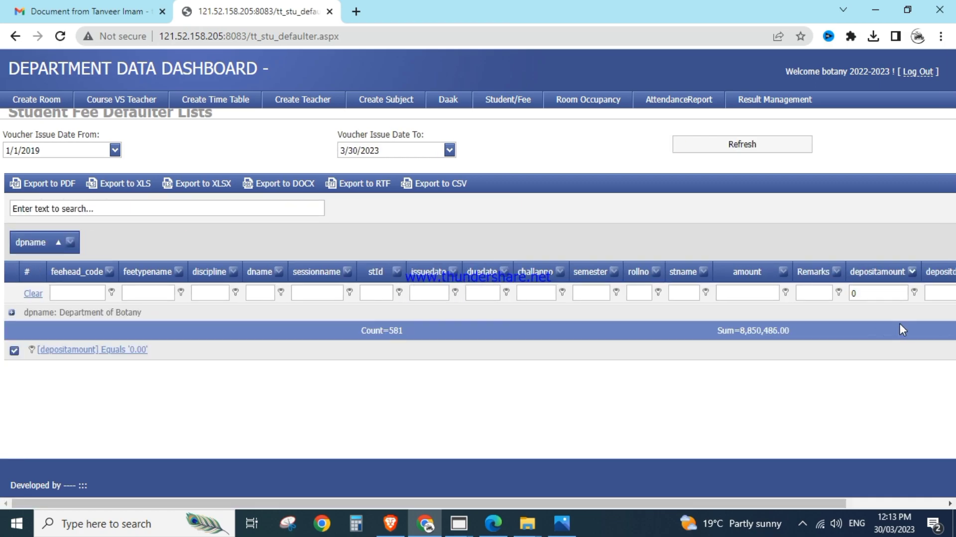
{"action": "left_click_drag", "start_coordinate": [35, 249], "coordinate": [202, 278]}
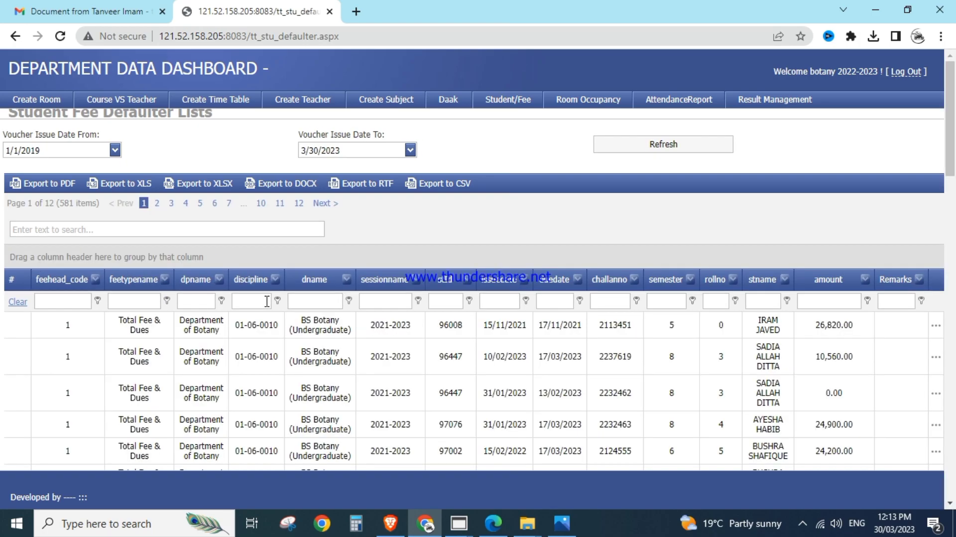
Export the filtered defaulter list to XLS and open the downloaded file in Excel with editing enabled.
{"action": "left_click", "coordinate": [124, 188]}
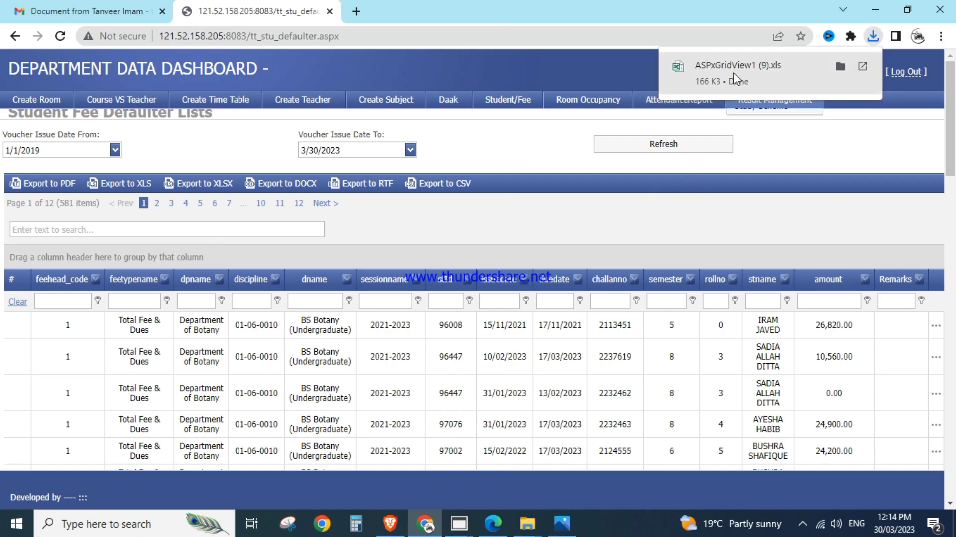
{"action": "left_click", "coordinate": [711, 71]}
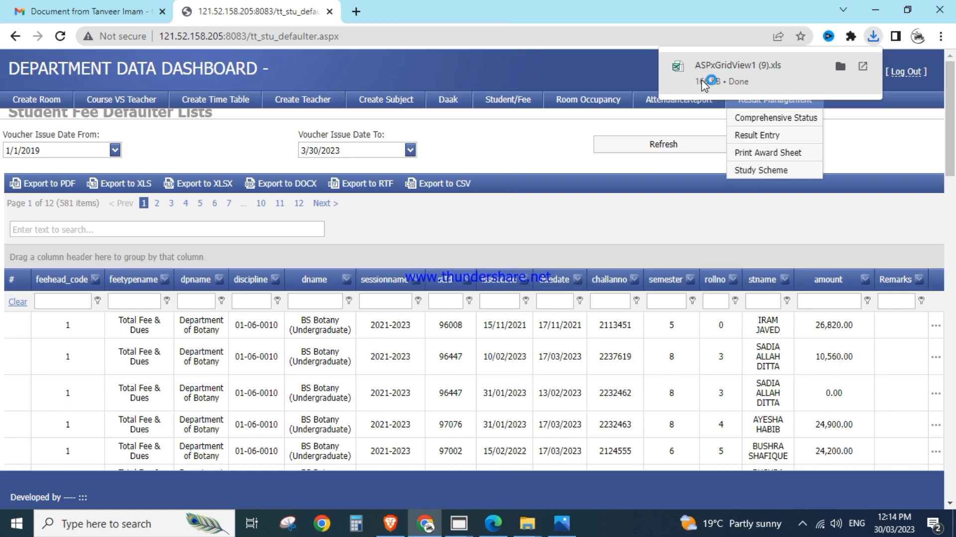
{"action": "left_click", "coordinate": [702, 82]}
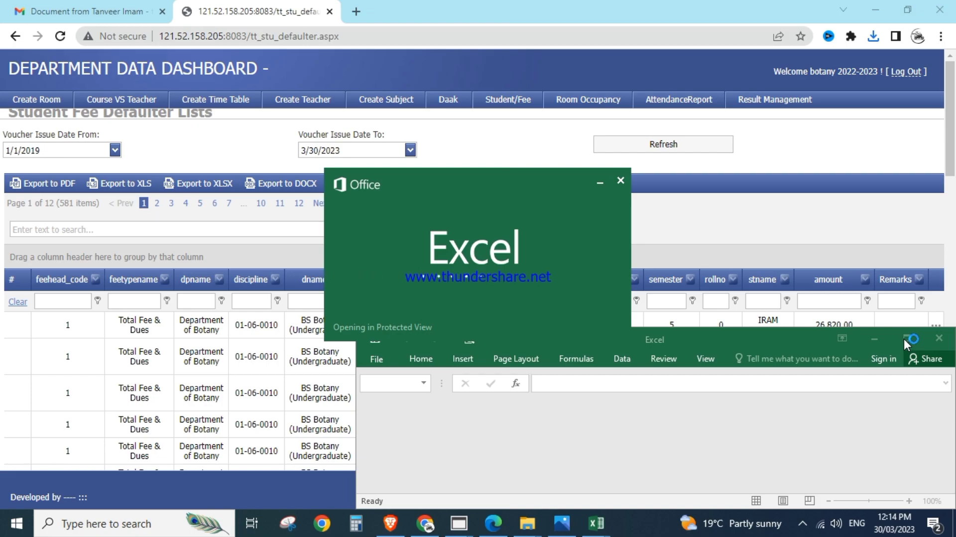
{"action": "left_click", "coordinate": [902, 338]}
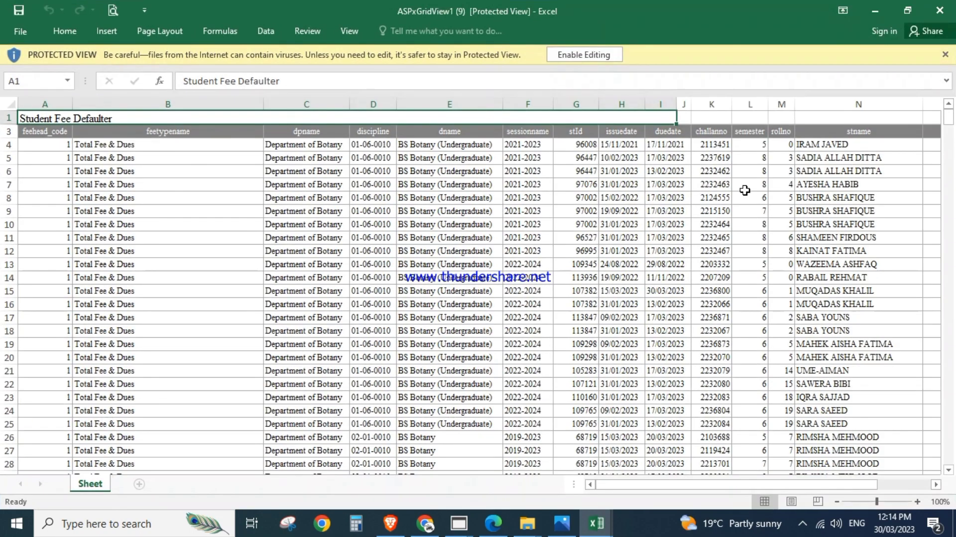
{"action": "left_click", "coordinate": [581, 54]}
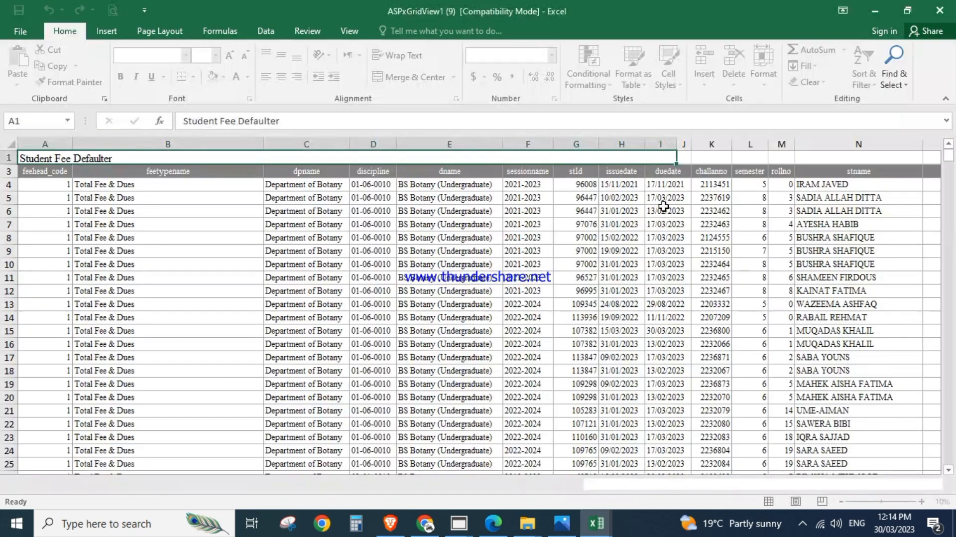
Turn on column filters for the header row 3 of the Student Fee Defaulter sheet.
{"action": "left_click", "coordinate": [7, 172]}
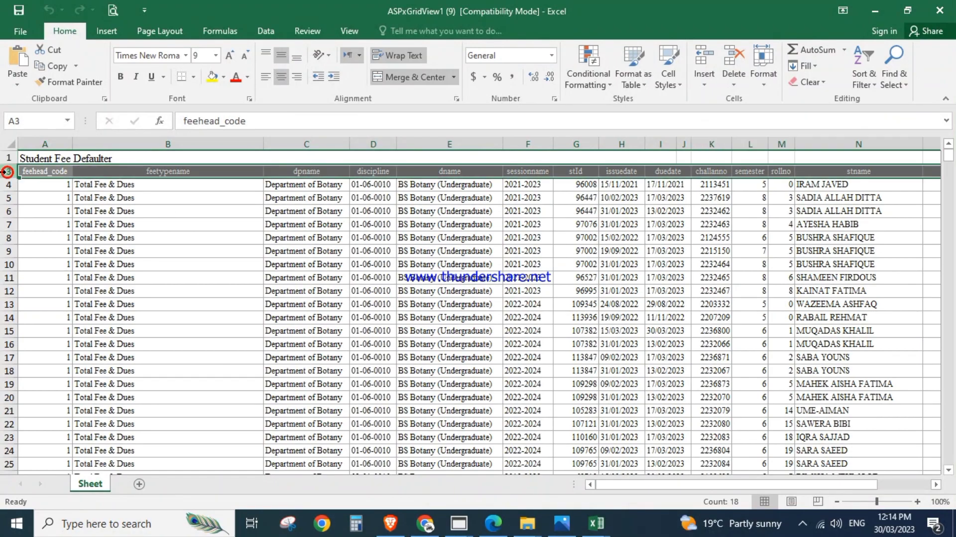
{"action": "left_click_drag", "start_coordinate": [777, 485], "coordinate": [700, 485]}
{"action": "left_click", "coordinate": [864, 70]}
{"action": "left_click", "coordinate": [903, 152]}
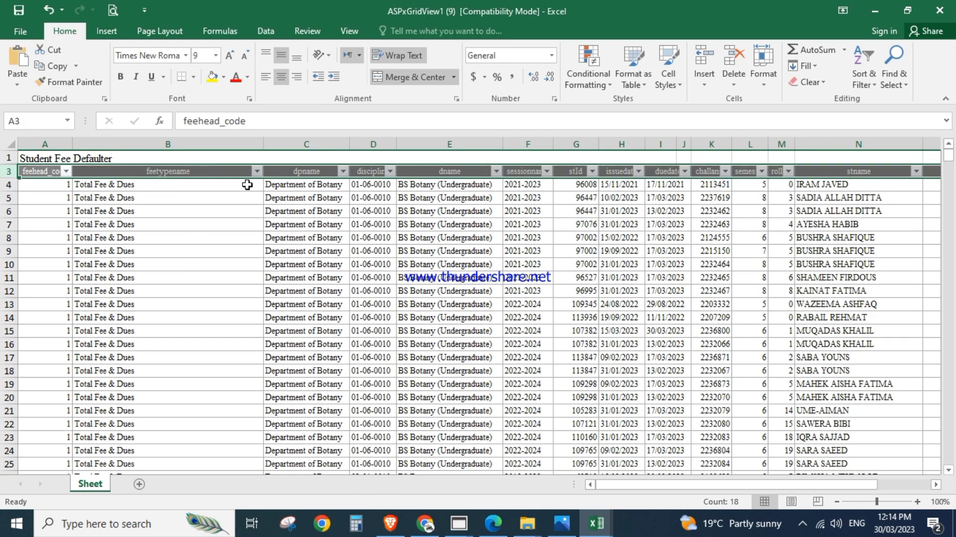
Filter the feetypename column to show only Total Fee & Dues.
{"action": "left_click", "coordinate": [257, 171]}
{"action": "scroll", "coordinate": [189, 332], "scroll_direction": "down", "scroll_amount": 2}
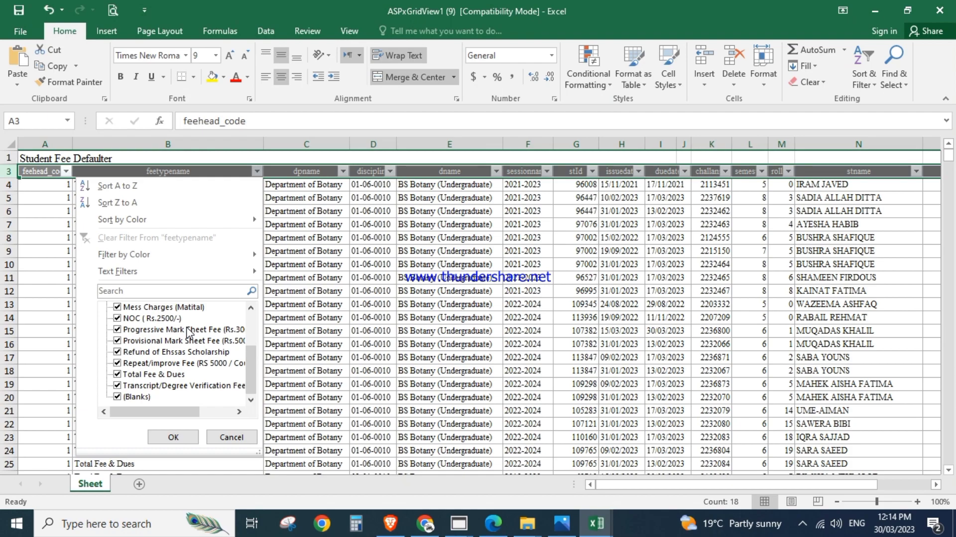
{"action": "scroll", "coordinate": [189, 332], "scroll_direction": "up", "scroll_amount": 2}
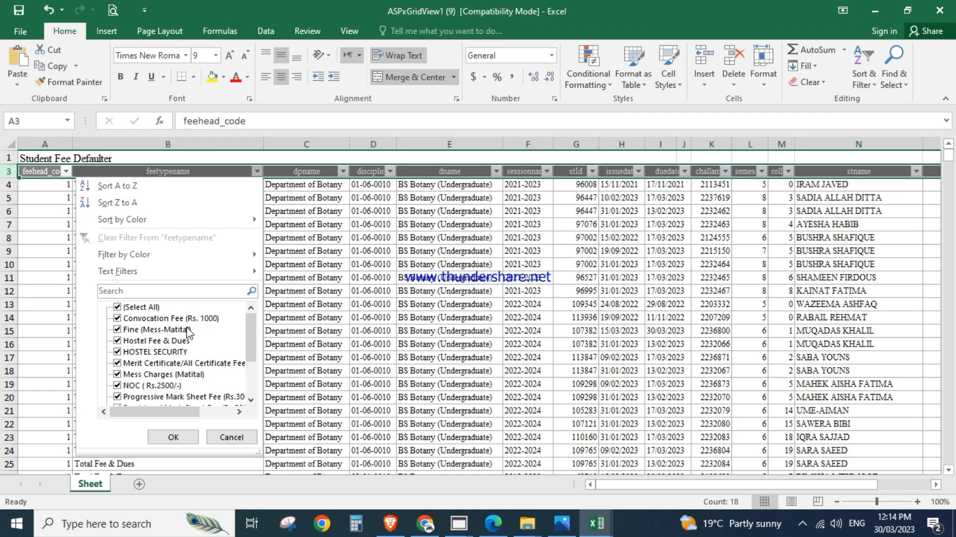
{"action": "left_click", "coordinate": [141, 306]}
{"action": "scroll", "coordinate": [170, 340], "scroll_direction": "down", "scroll_amount": 2}
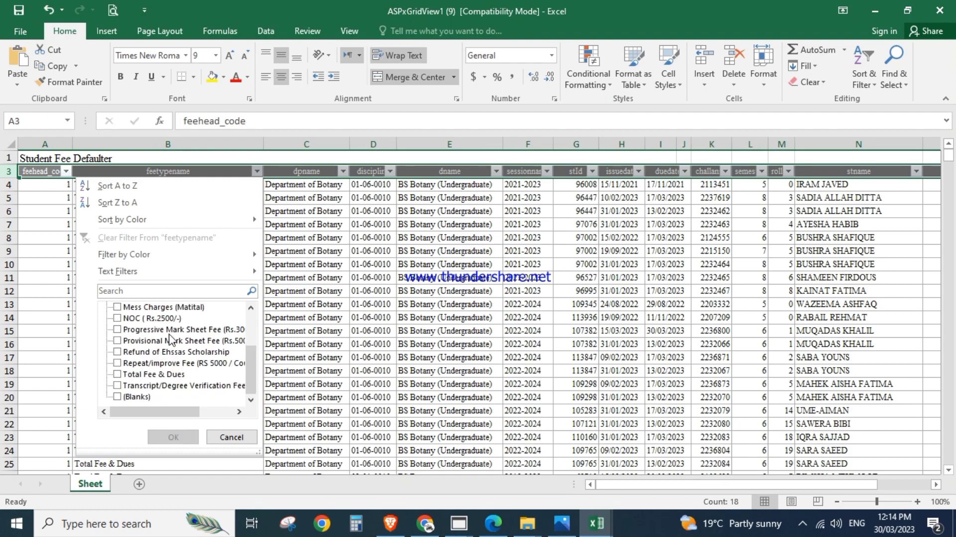
{"action": "left_click", "coordinate": [153, 374]}
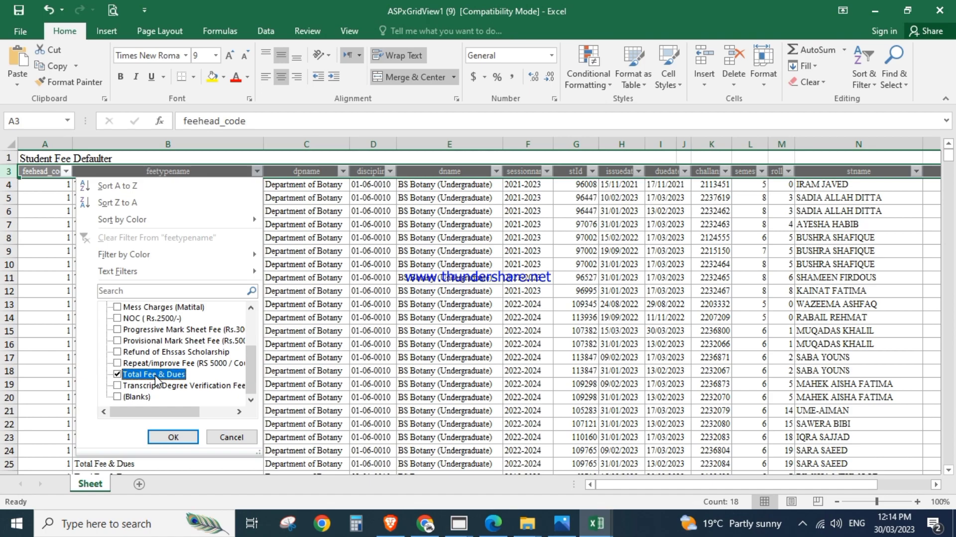
{"action": "left_click", "coordinate": [171, 436]}
Review the filtered rows and the programmes offered in the dname column filter, leaving all of them selected.
{"action": "scroll", "coordinate": [262, 366], "scroll_direction": "down", "scroll_amount": 4}
{"action": "scroll", "coordinate": [262, 366], "scroll_direction": "up", "scroll_amount": 5}
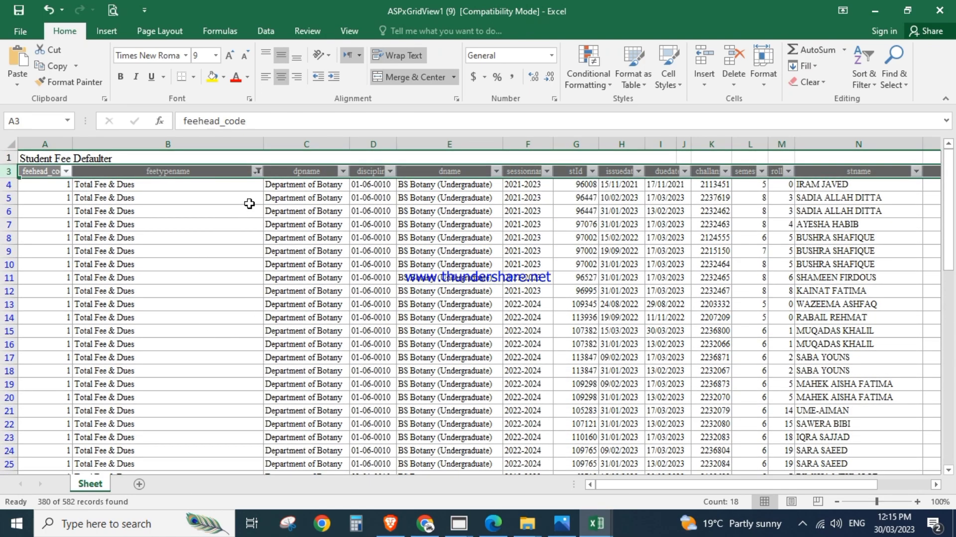
{"action": "scroll", "coordinate": [316, 280], "scroll_direction": "down", "scroll_amount": 3}
{"action": "scroll", "coordinate": [316, 280], "scroll_direction": "up", "scroll_amount": 3}
{"action": "left_click", "coordinate": [496, 171]}
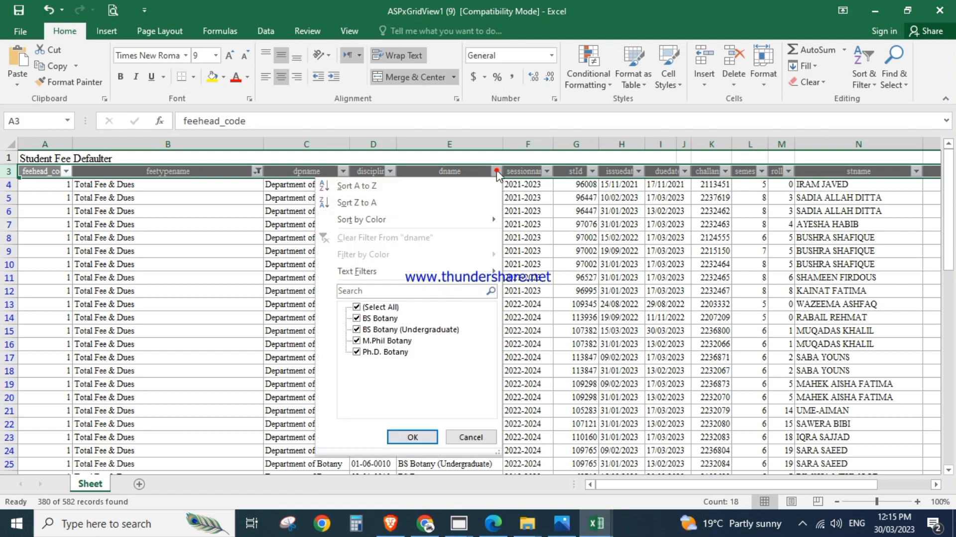
{"action": "left_click", "coordinate": [377, 307]}
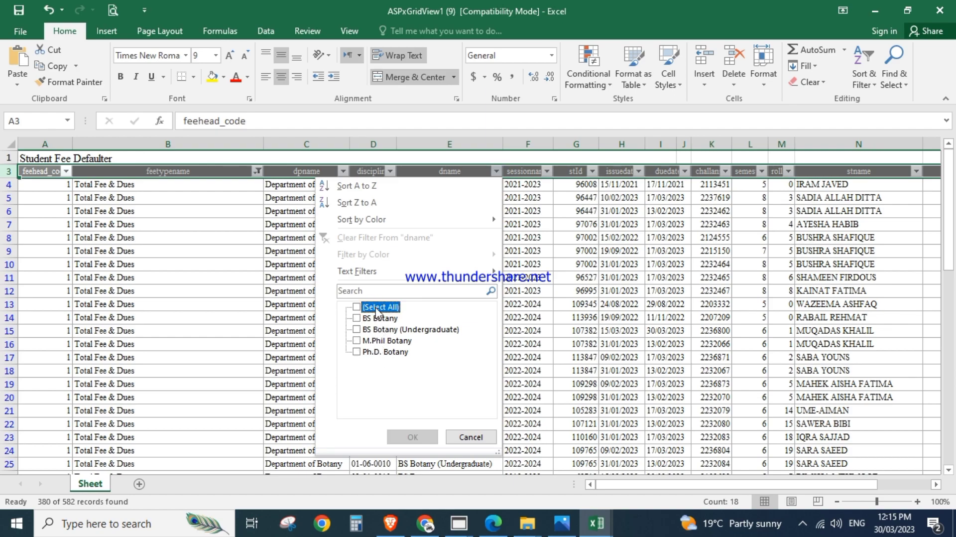
{"action": "left_click", "coordinate": [378, 311]}
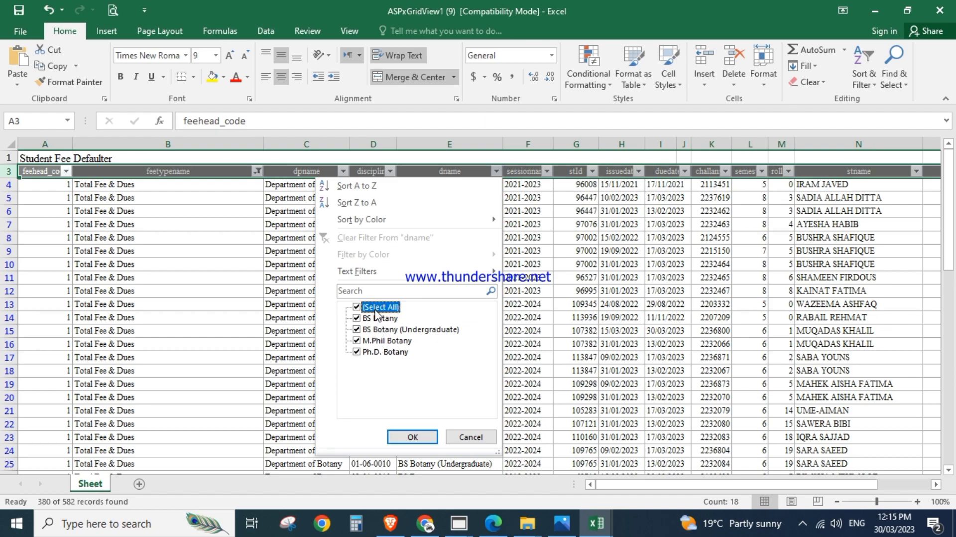
{"action": "left_click", "coordinate": [408, 437]}
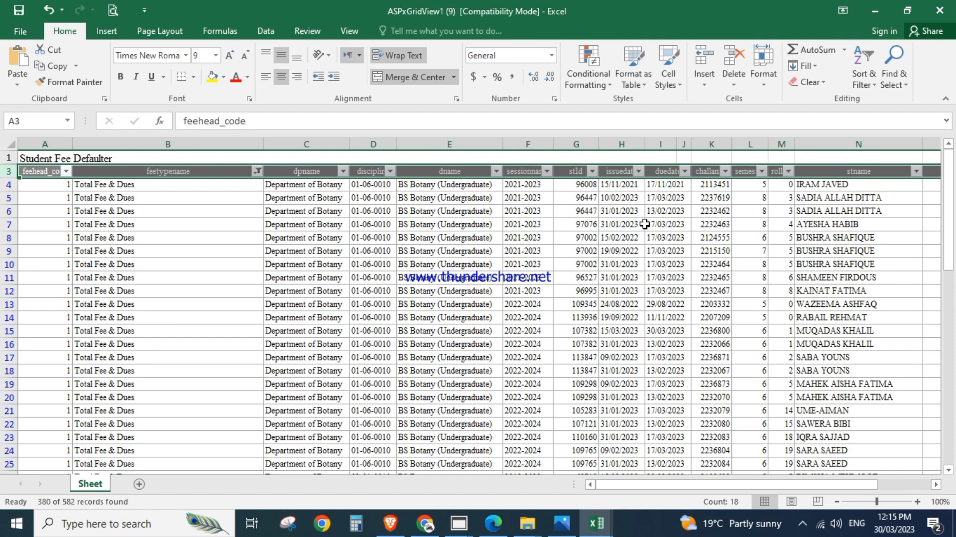
Filter the rollno column to exclude roll number 0.
{"action": "left_click", "coordinate": [788, 171]}
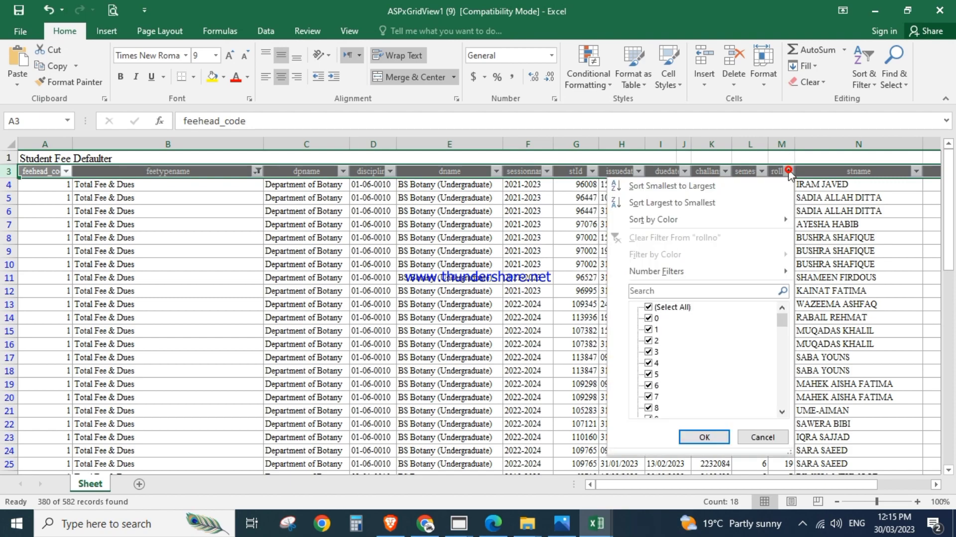
{"action": "left_click", "coordinate": [653, 318]}
{"action": "left_click", "coordinate": [696, 436]}
Filter the amount column to exclude 0.00 and view the remaining columns through feetypename.
{"action": "left_click_drag", "start_coordinate": [764, 484], "coordinate": [787, 482]}
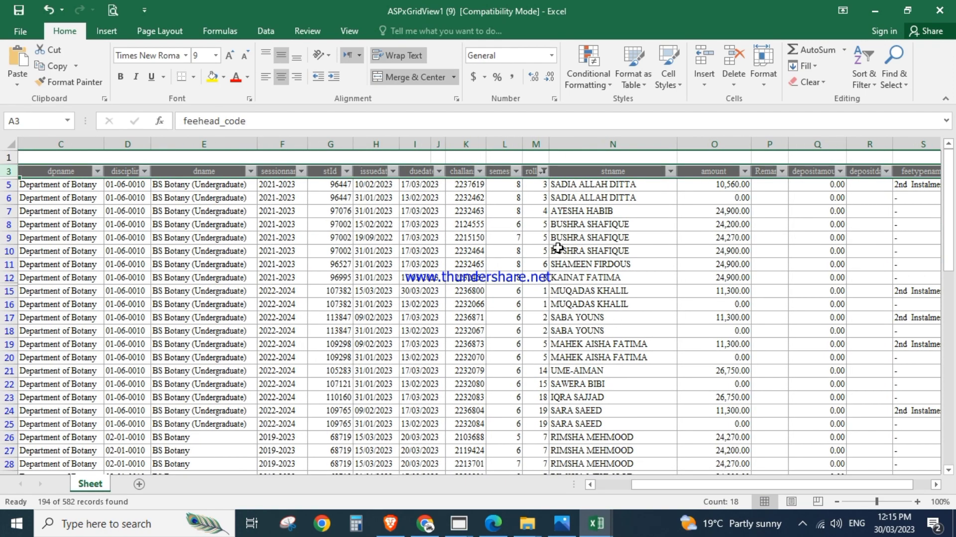
{"action": "left_click", "coordinate": [745, 171]}
{"action": "left_click", "coordinate": [614, 321]}
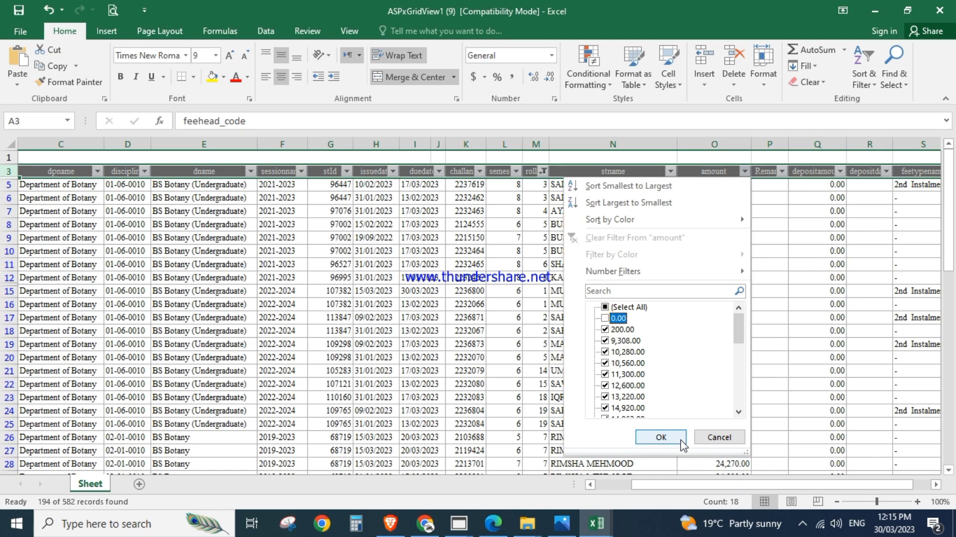
{"action": "left_click", "coordinate": [666, 442]}
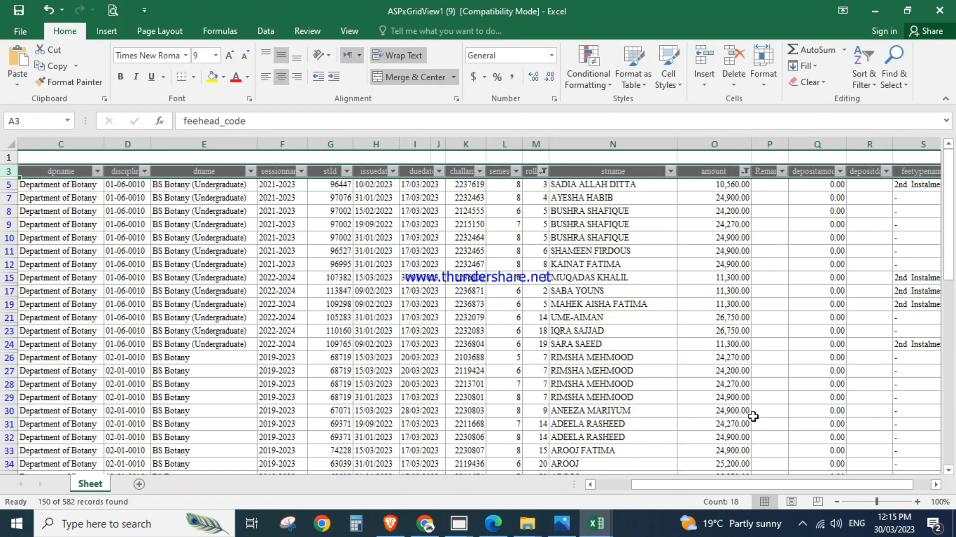
{"action": "left_click_drag", "start_coordinate": [781, 484], "coordinate": [800, 492]}
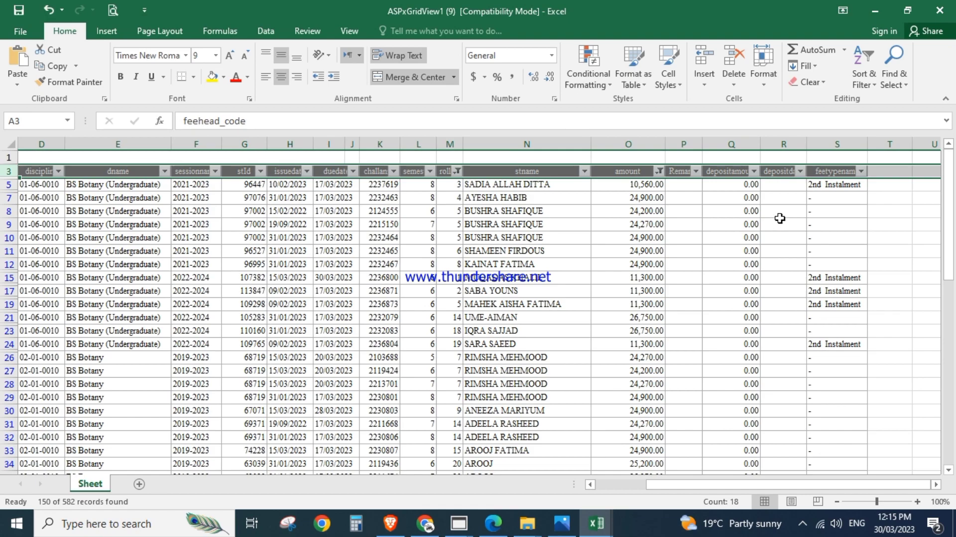
Filter the Remarks column to exclude Left, keeping only the blank entries.
{"action": "left_click", "coordinate": [696, 171]}
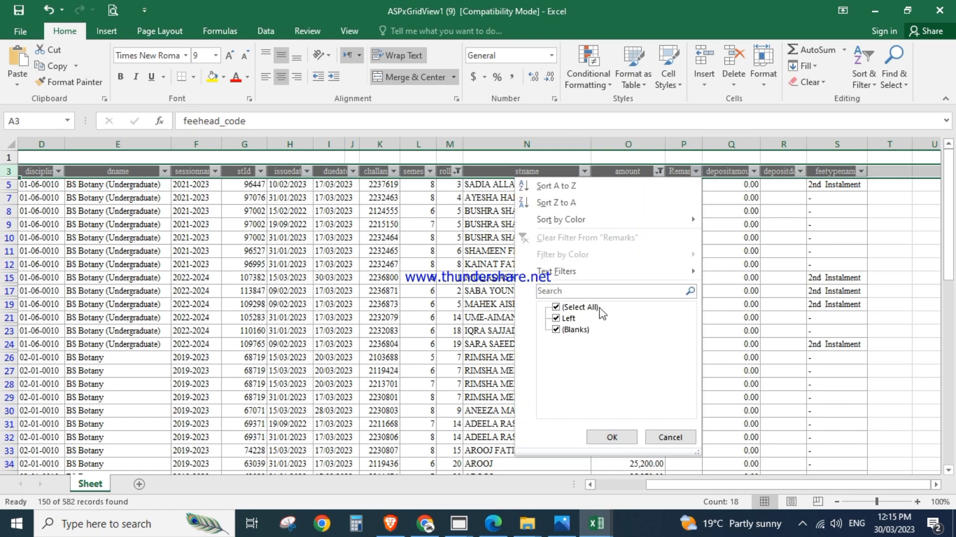
{"action": "left_click", "coordinate": [564, 319]}
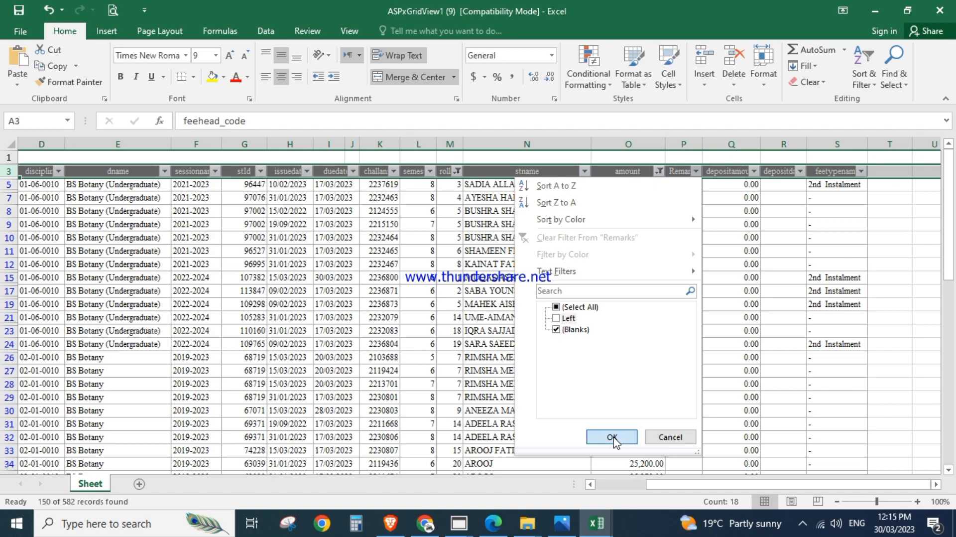
{"action": "left_click", "coordinate": [611, 436]}
Review the filtered defaulter rows across the sessions, from the amount and instalment columns back to the first columns.
{"action": "scroll", "coordinate": [717, 414], "scroll_direction": "down", "scroll_amount": 3}
{"action": "scroll", "coordinate": [728, 396], "scroll_direction": "up", "scroll_amount": 2}
{"action": "scroll", "coordinate": [728, 396], "scroll_direction": "down", "scroll_amount": 20}
{"action": "scroll", "coordinate": [728, 396], "scroll_direction": "down", "scroll_amount": 20}
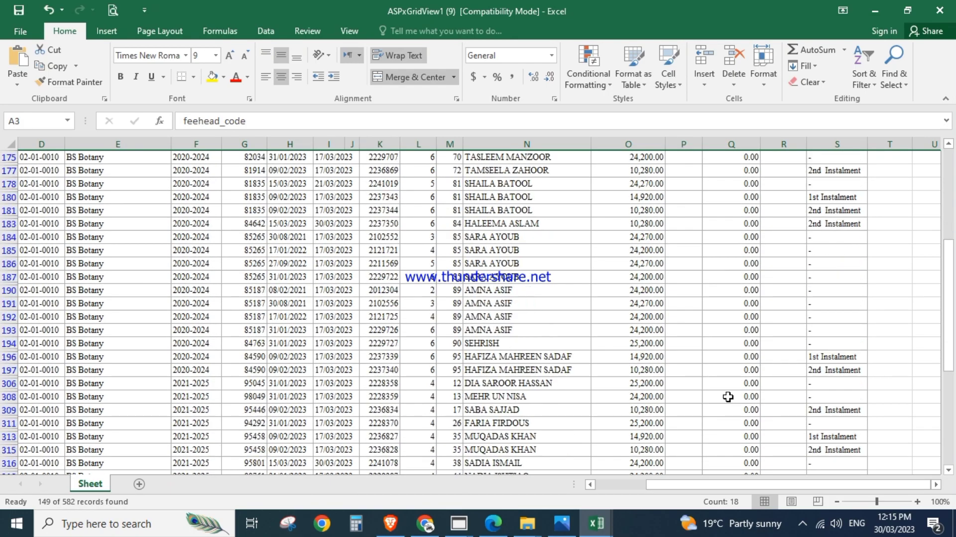
{"action": "scroll", "coordinate": [728, 396], "scroll_direction": "up", "scroll_amount": 4}
{"action": "scroll", "coordinate": [728, 396], "scroll_direction": "up", "scroll_amount": 20}
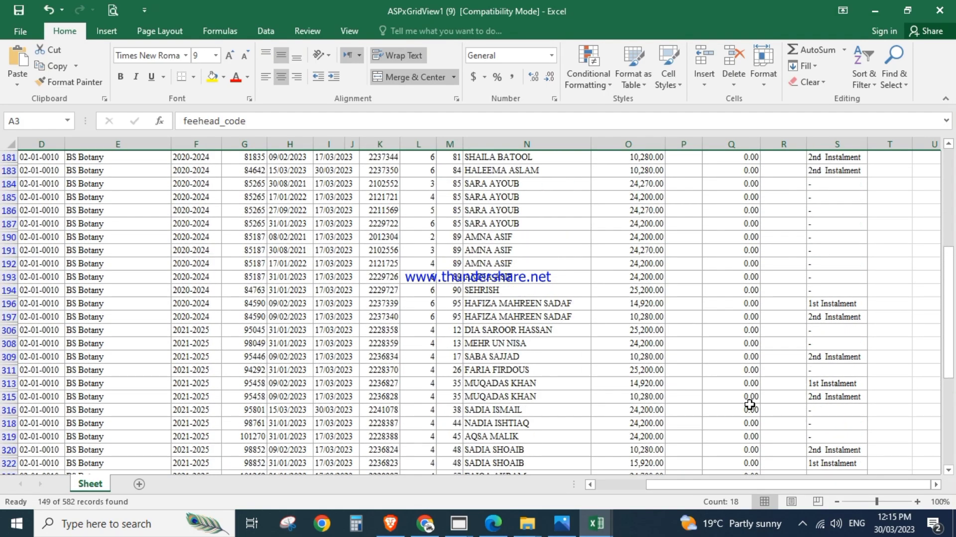
{"action": "scroll", "coordinate": [750, 404], "scroll_direction": "up", "scroll_amount": 10}
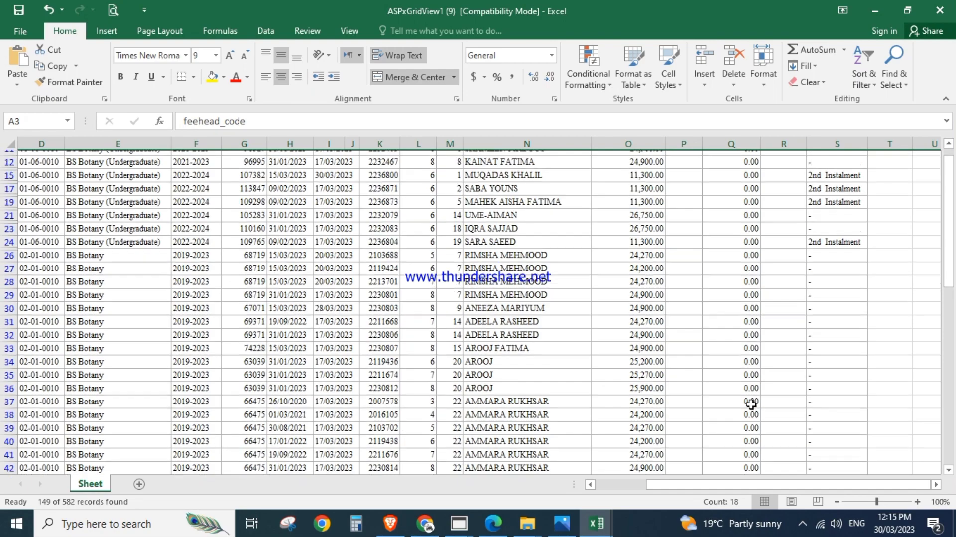
{"action": "left_click_drag", "start_coordinate": [799, 484], "coordinate": [741, 485]}
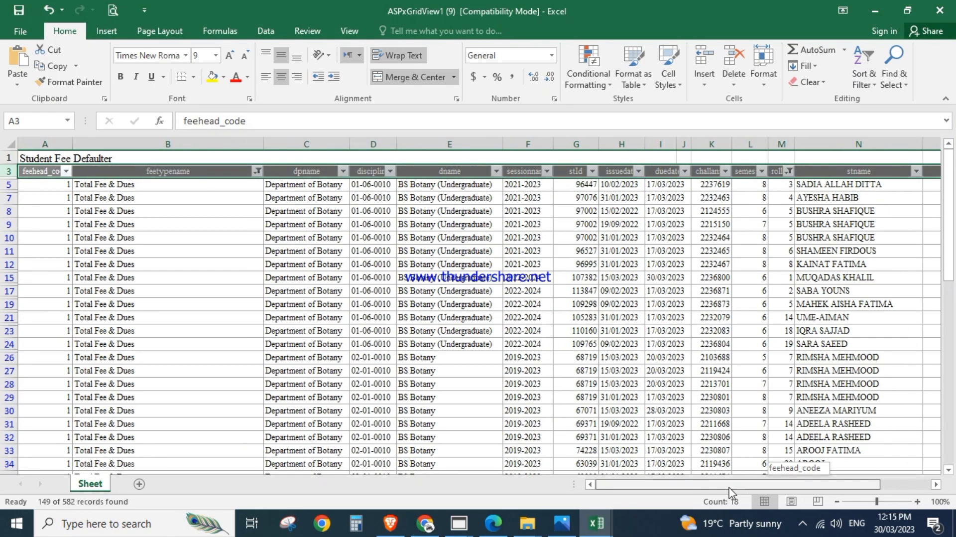
{"action": "scroll", "coordinate": [446, 373], "scroll_direction": "down", "scroll_amount": 4}
{"action": "scroll", "coordinate": [396, 346], "scroll_direction": "down", "scroll_amount": 20}
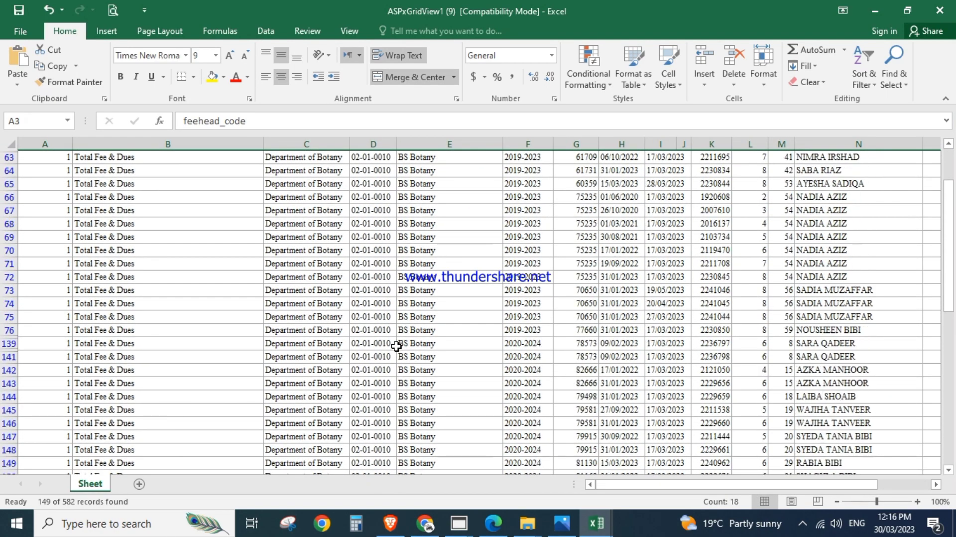
{"action": "scroll", "coordinate": [396, 346], "scroll_direction": "up", "scroll_amount": 20}
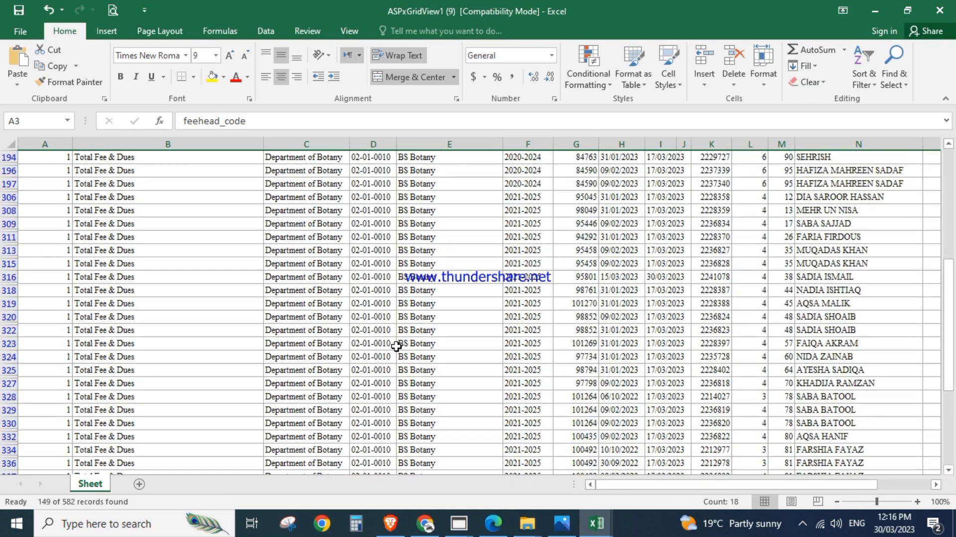
{"action": "scroll", "coordinate": [396, 346], "scroll_direction": "up", "scroll_amount": 10}
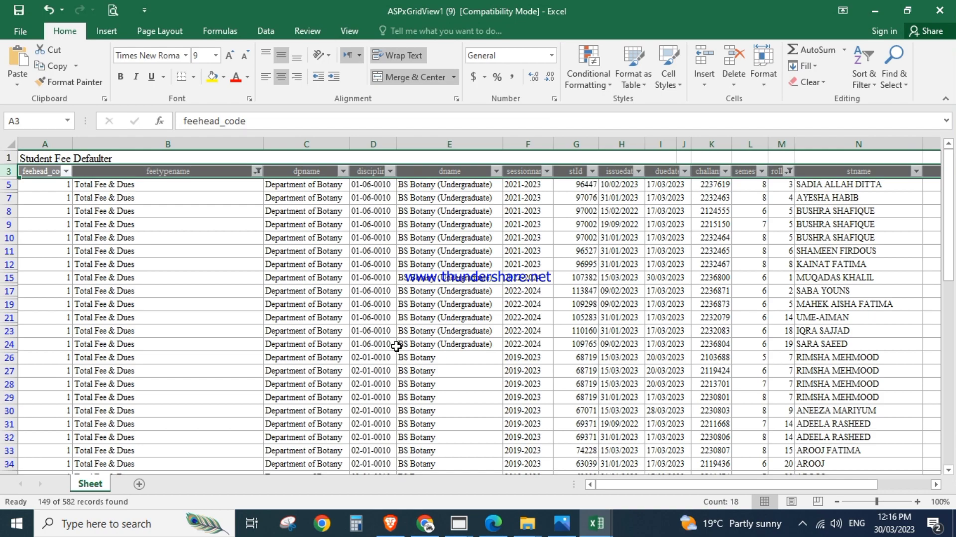
{"action": "scroll", "coordinate": [396, 346], "scroll_direction": "down", "scroll_amount": 1}
{"action": "scroll", "coordinate": [396, 345], "scroll_direction": "up", "scroll_amount": 1}
{"action": "scroll", "coordinate": [396, 345], "scroll_direction": "down", "scroll_amount": 1}
{"action": "scroll", "coordinate": [396, 345], "scroll_direction": "up", "scroll_amount": 1}
{"action": "left_click", "coordinate": [802, 524]}
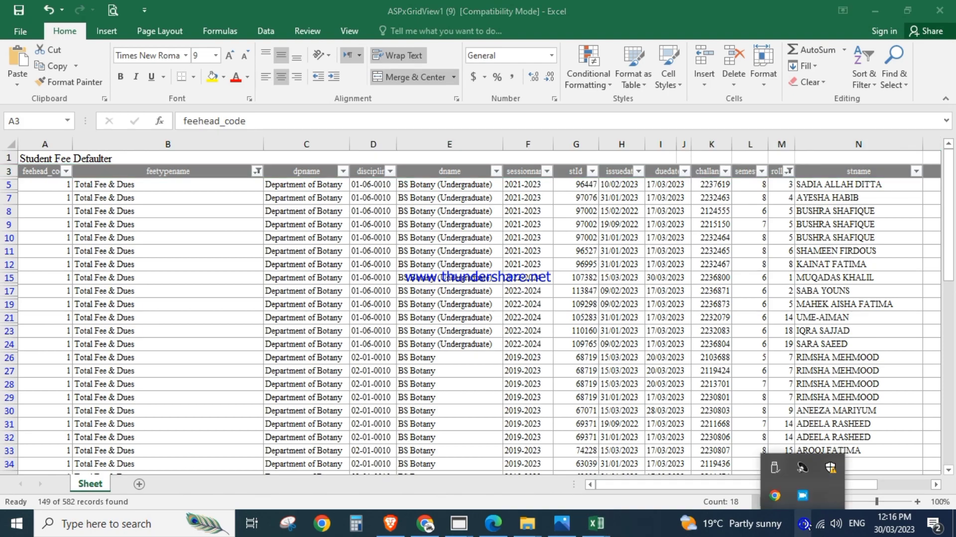
{"action": "left_click", "coordinate": [802, 495]}
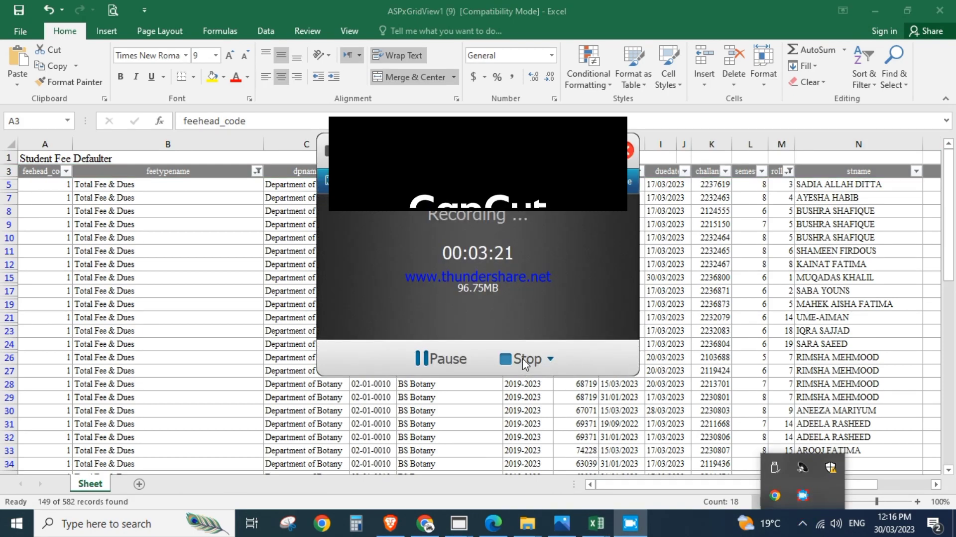